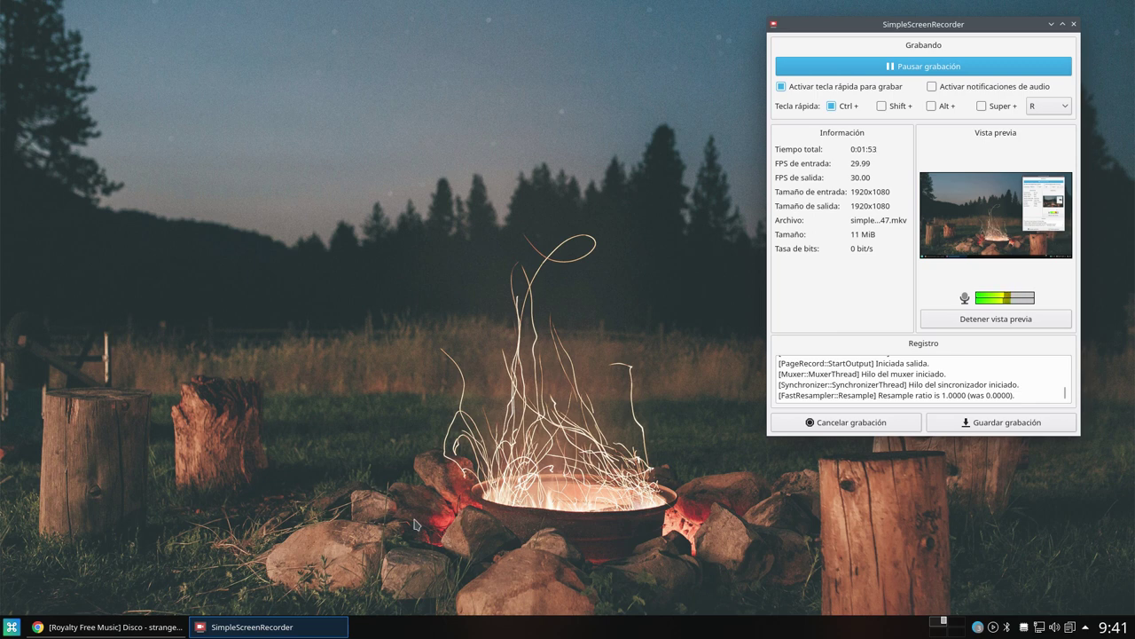
Launch the Firefox web browser and the Dolphin file manager, minimizing each window so both stay in the task bar
mouse_move(265, 633)
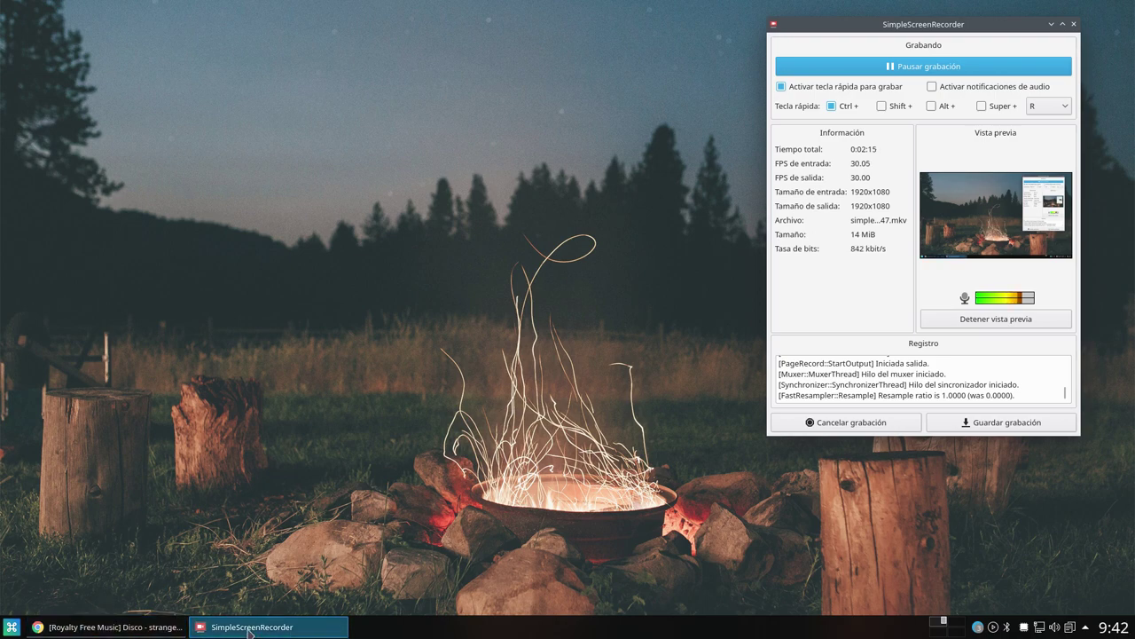
left_click(10, 626)
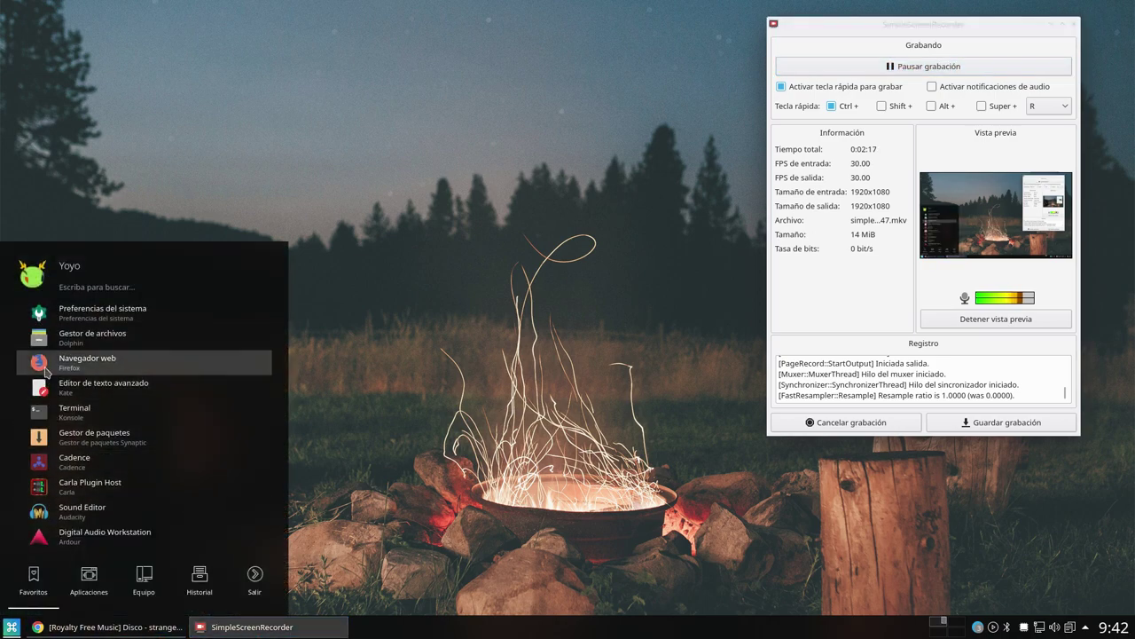
left_click(80, 360)
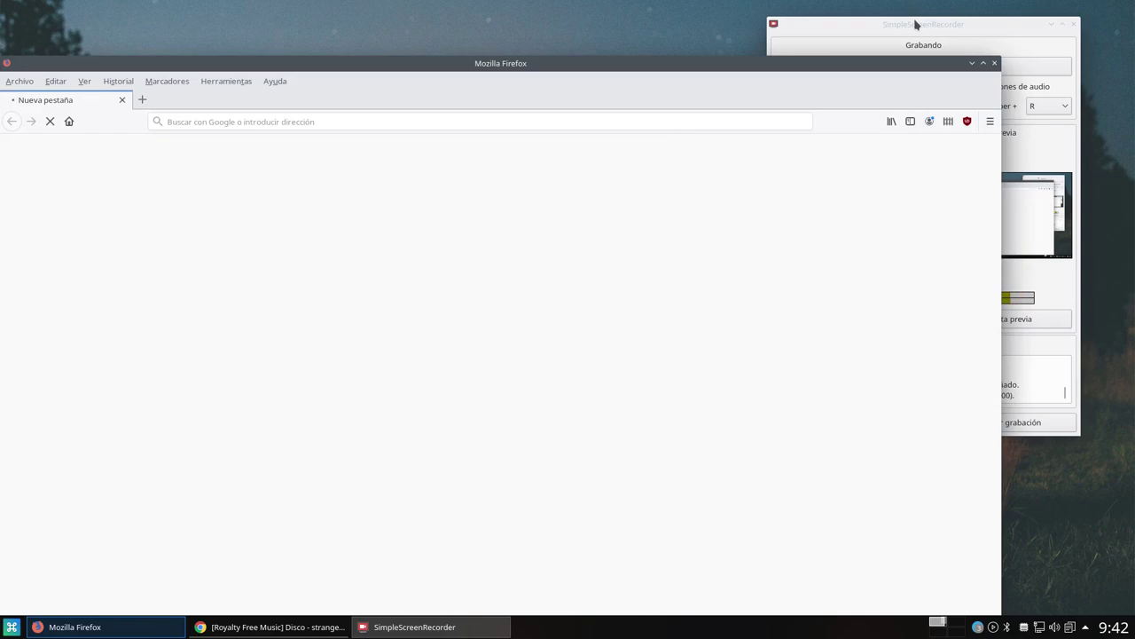
left_click(972, 63)
left_click(10, 627)
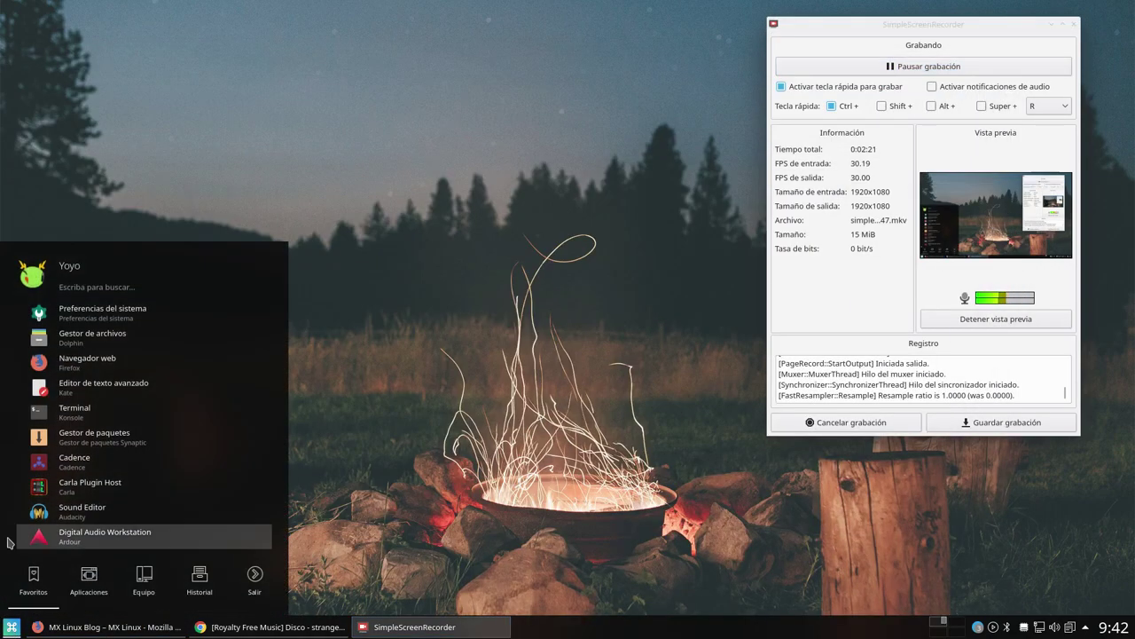
left_click(80, 360)
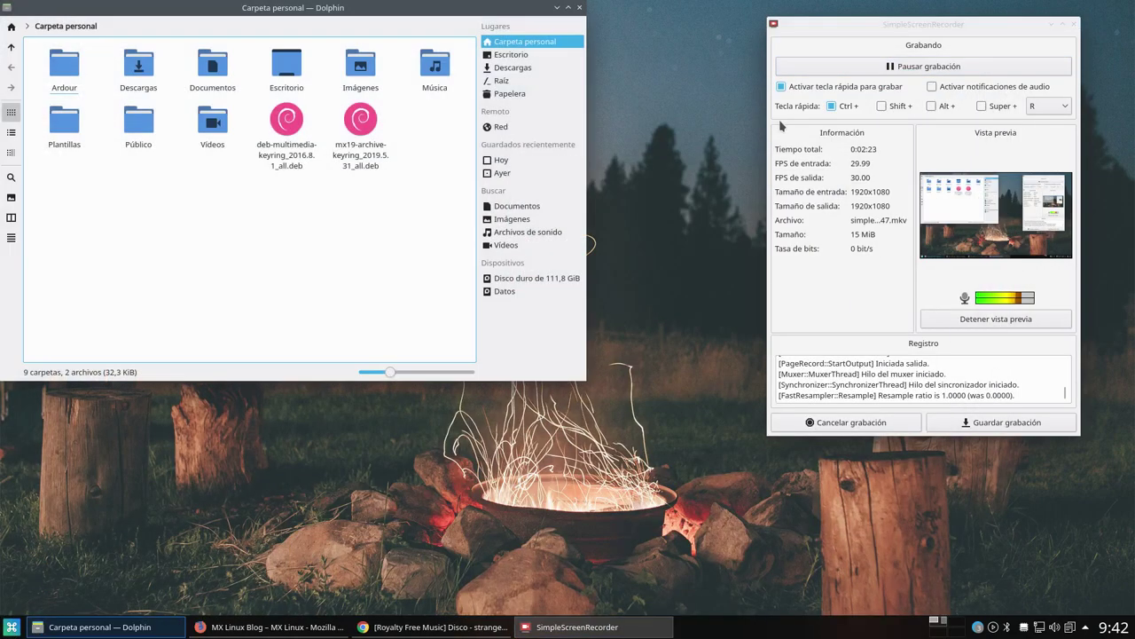
left_click(557, 9)
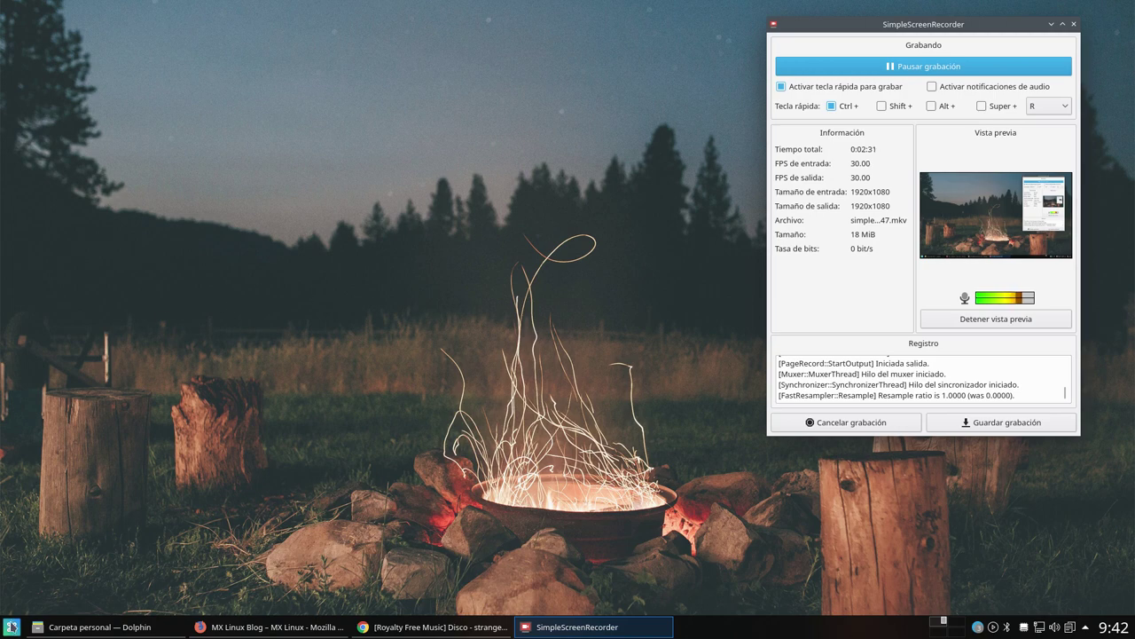
Launch the Konsole terminal and the Kate text editor, minimizing each window
left_click(12, 627)
left_click(38, 410)
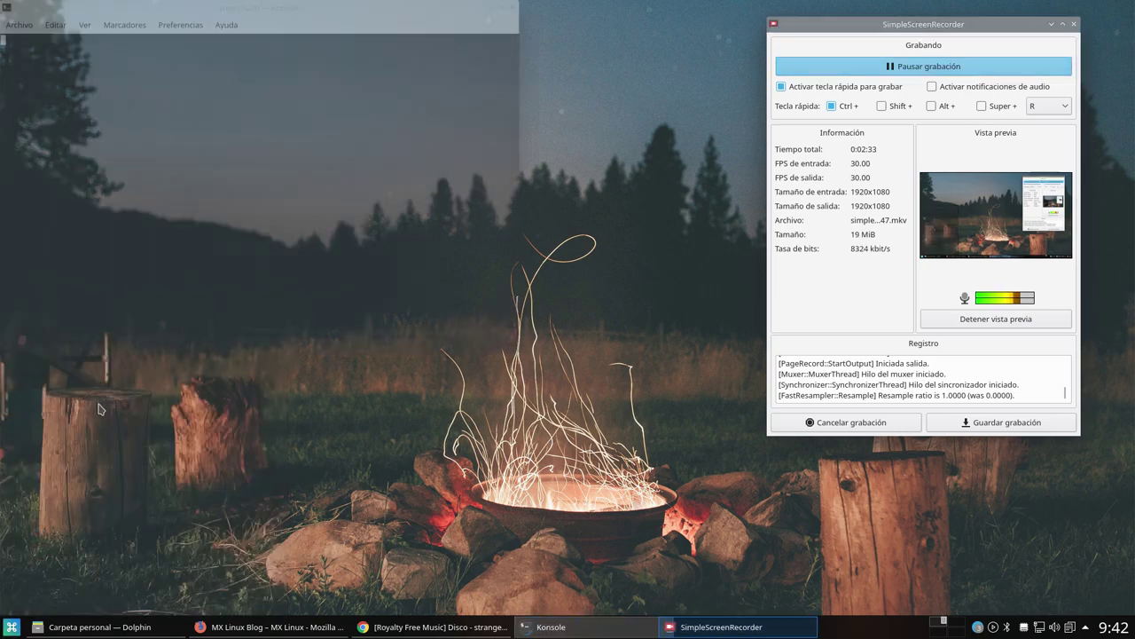
left_click(493, 8)
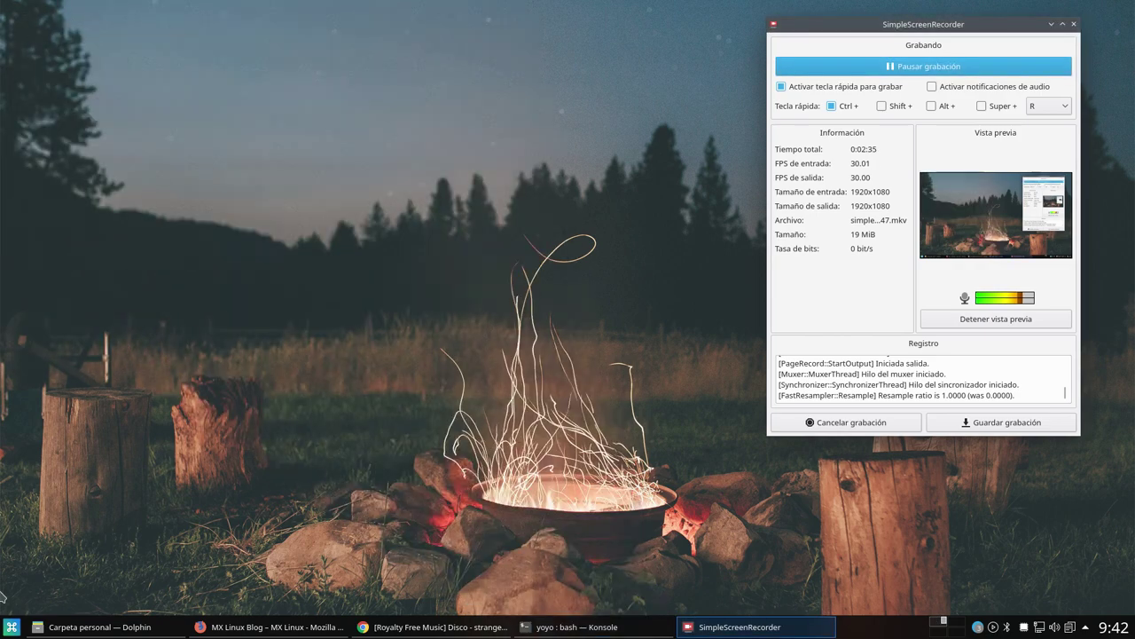
left_click(12, 627)
left_click(42, 395)
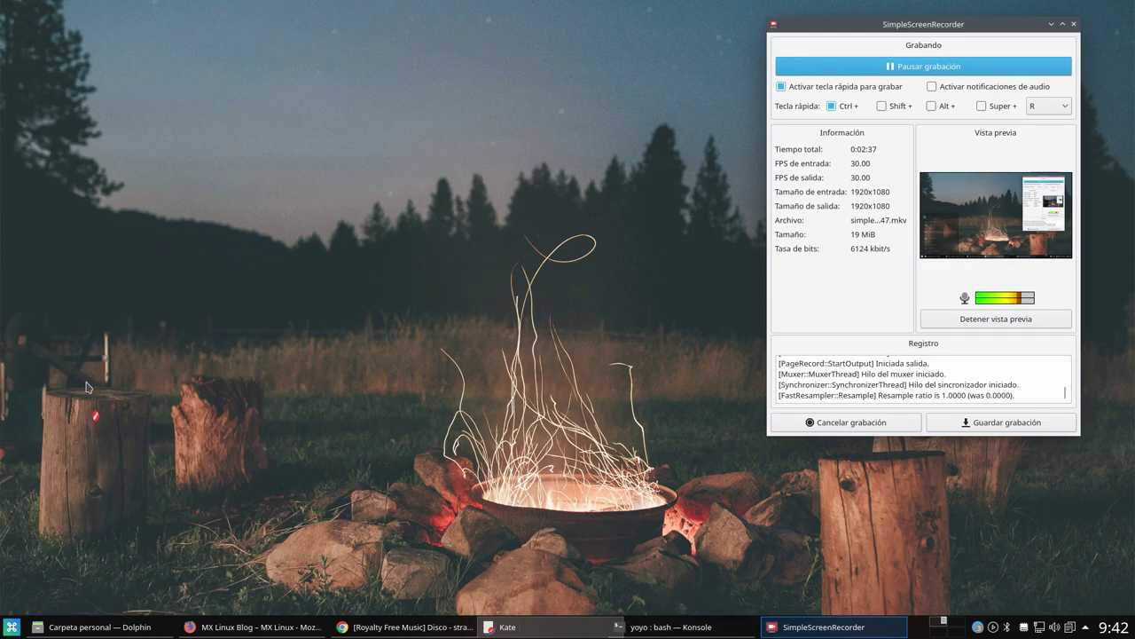
left_click(780, 229)
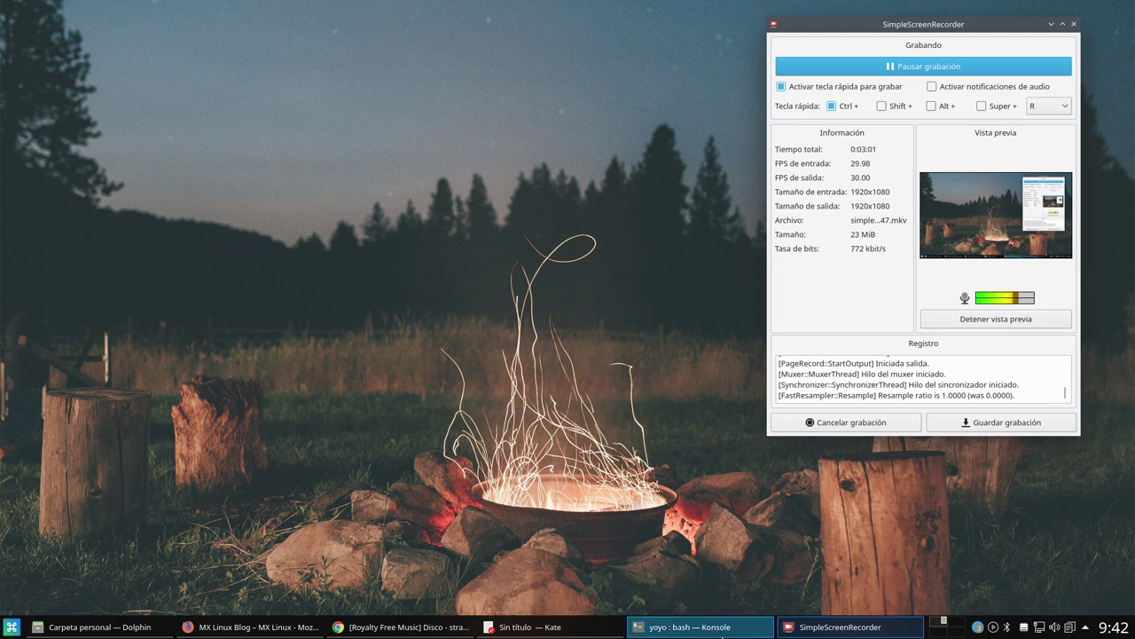
Restore and close the Konsole, Kate, Firefox and Dolphin windows one after another
left_click(705, 626)
left_click(512, 8)
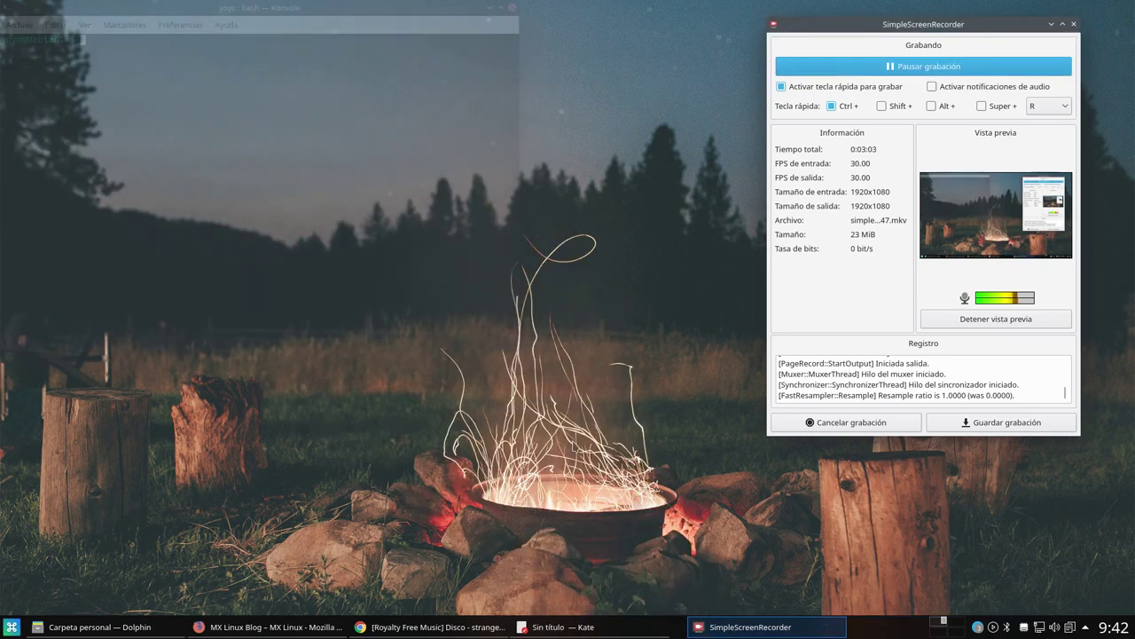
left_click(584, 627)
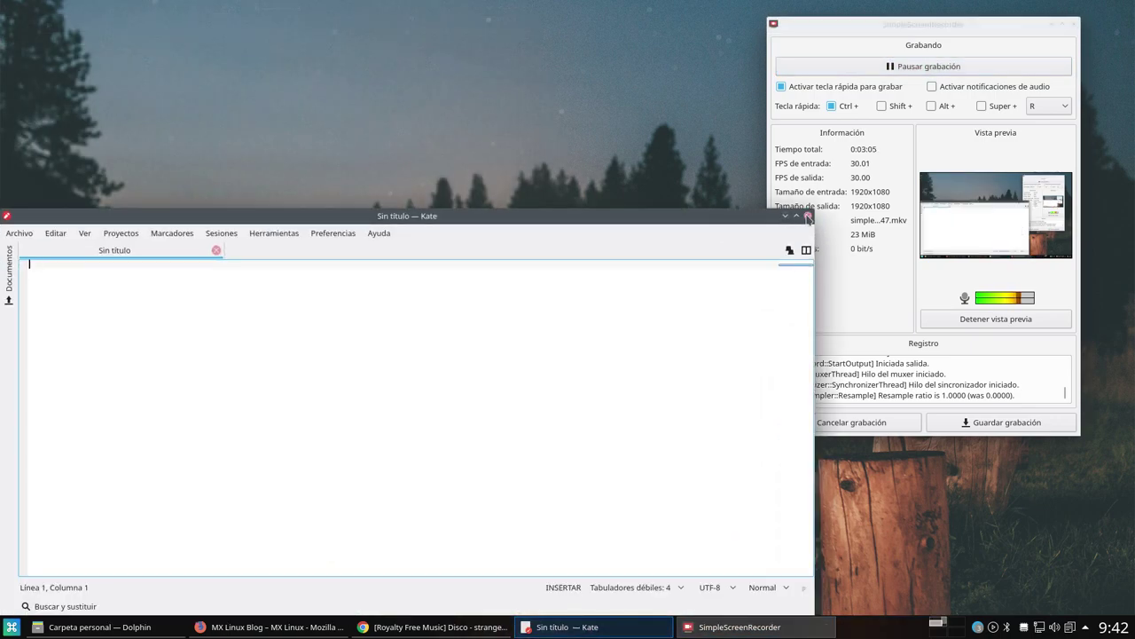
left_click(806, 219)
left_click(266, 626)
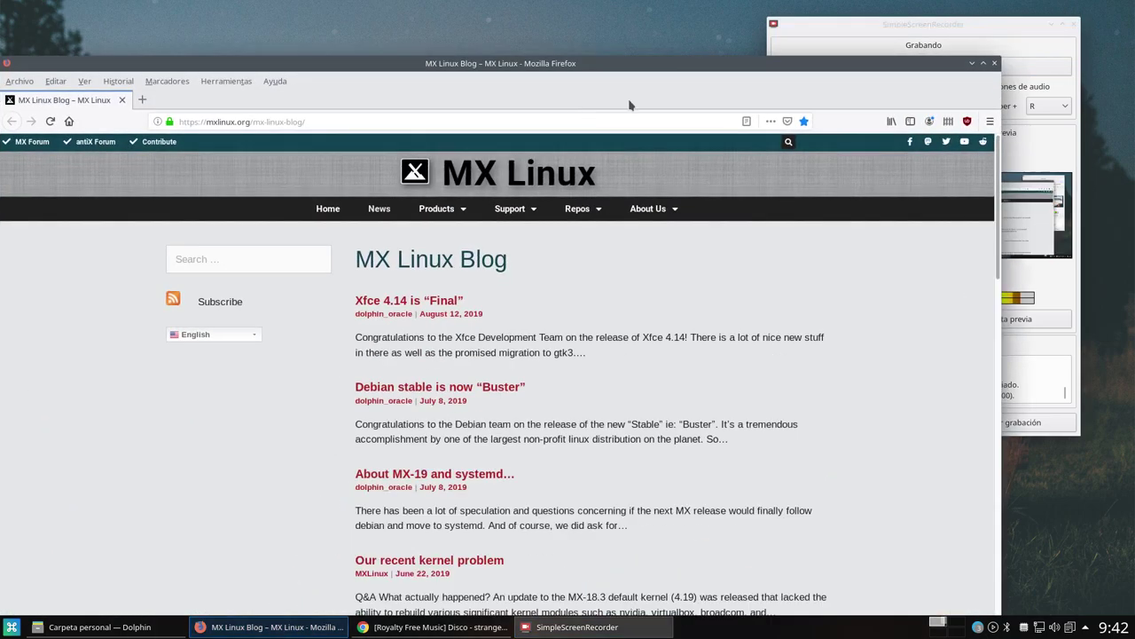
left_click(994, 63)
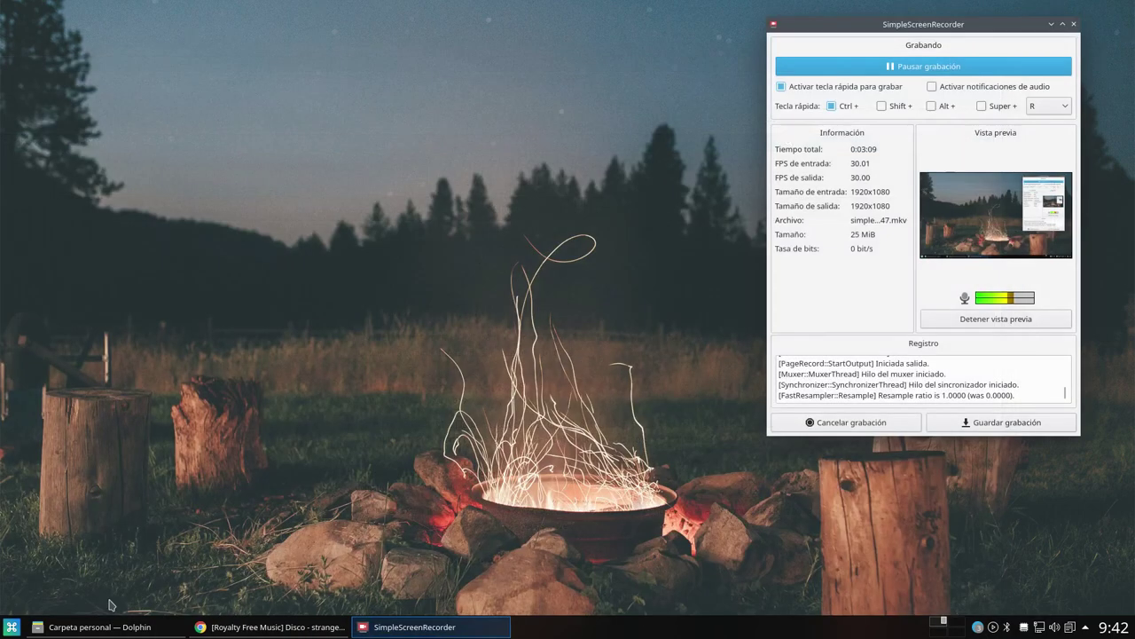
left_click(106, 626)
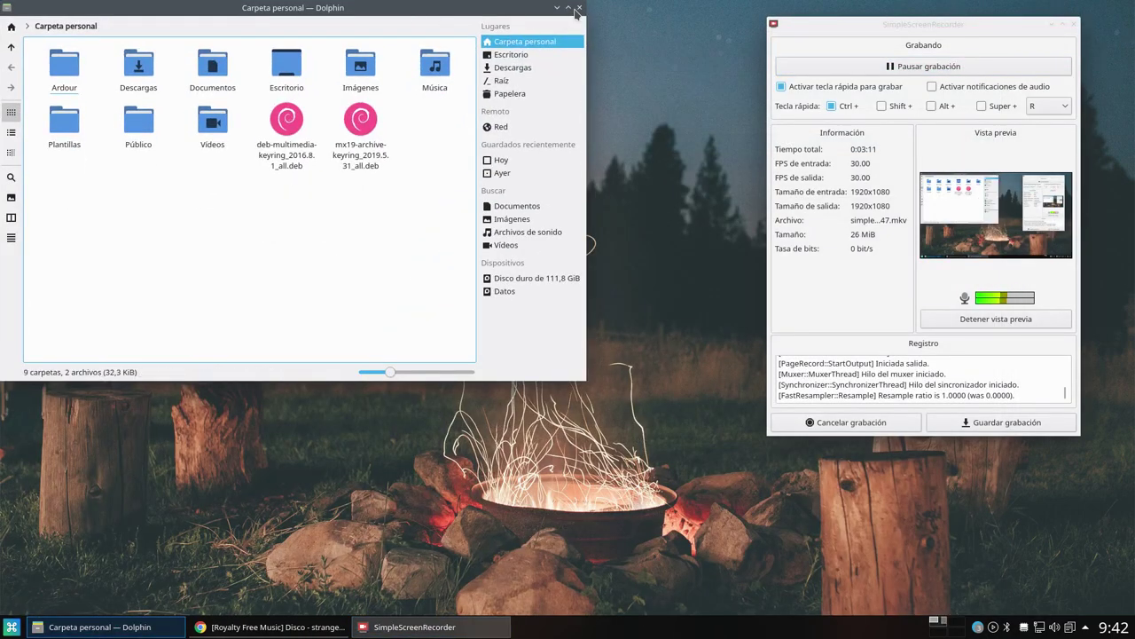
left_click(578, 8)
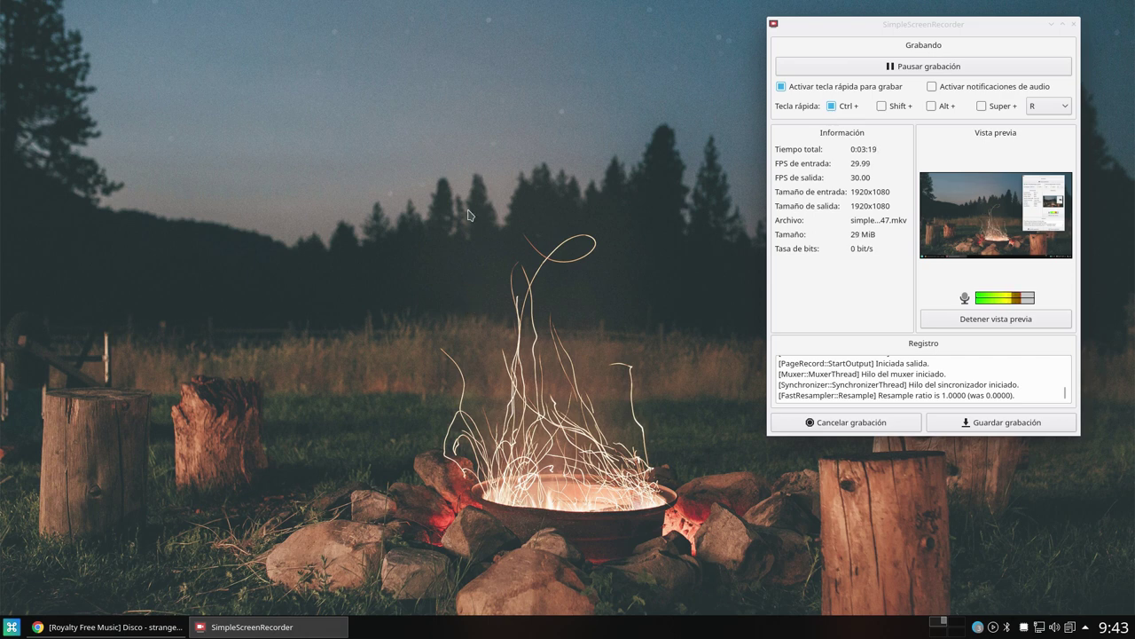
Unlock the desktop widgets so that the panel can be edited
right_click(394, 153)
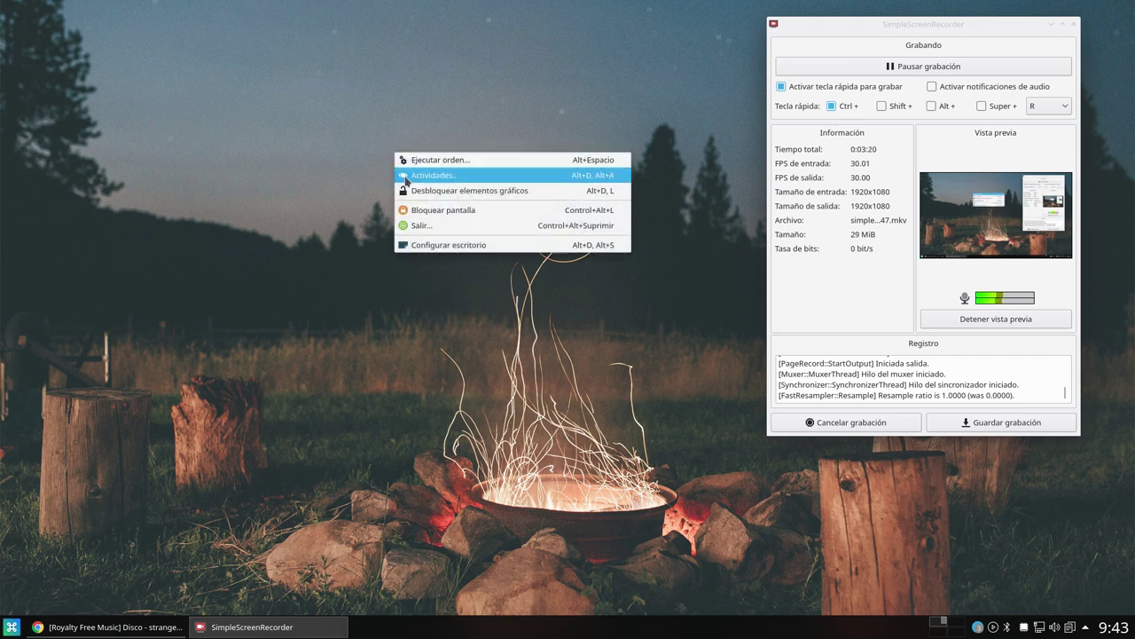
left_click(450, 191)
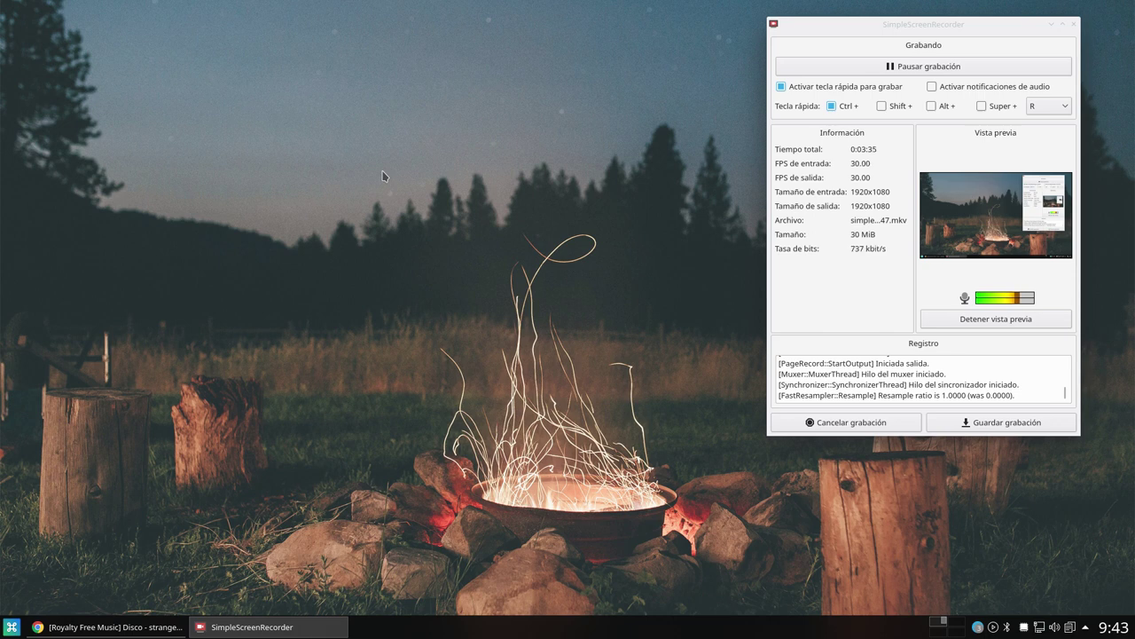
right_click(413, 125)
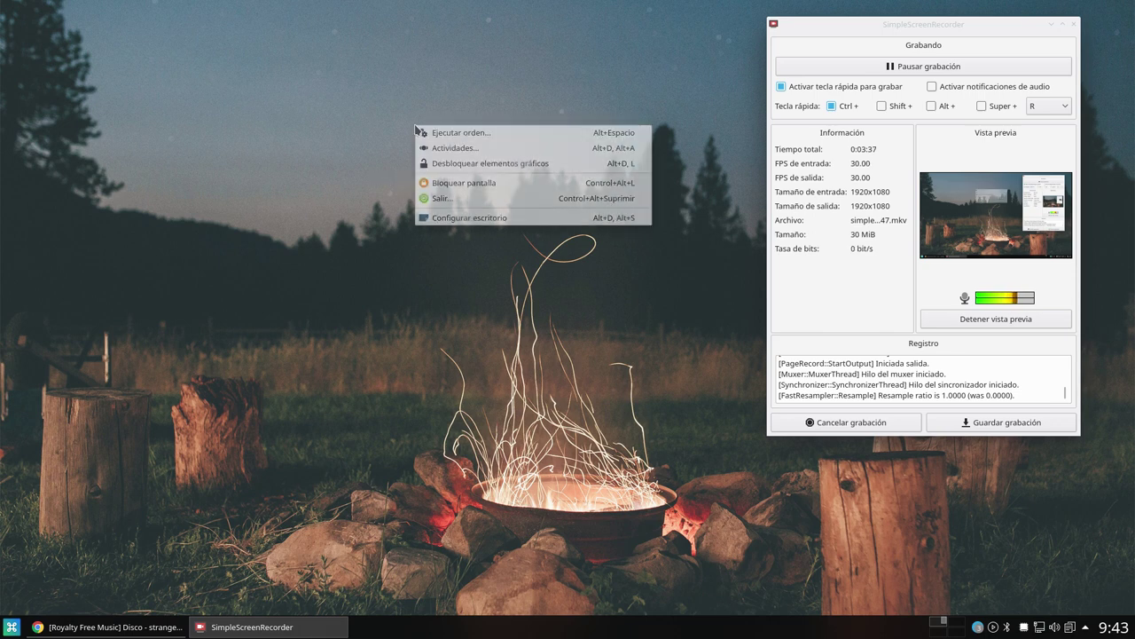
left_click(422, 160)
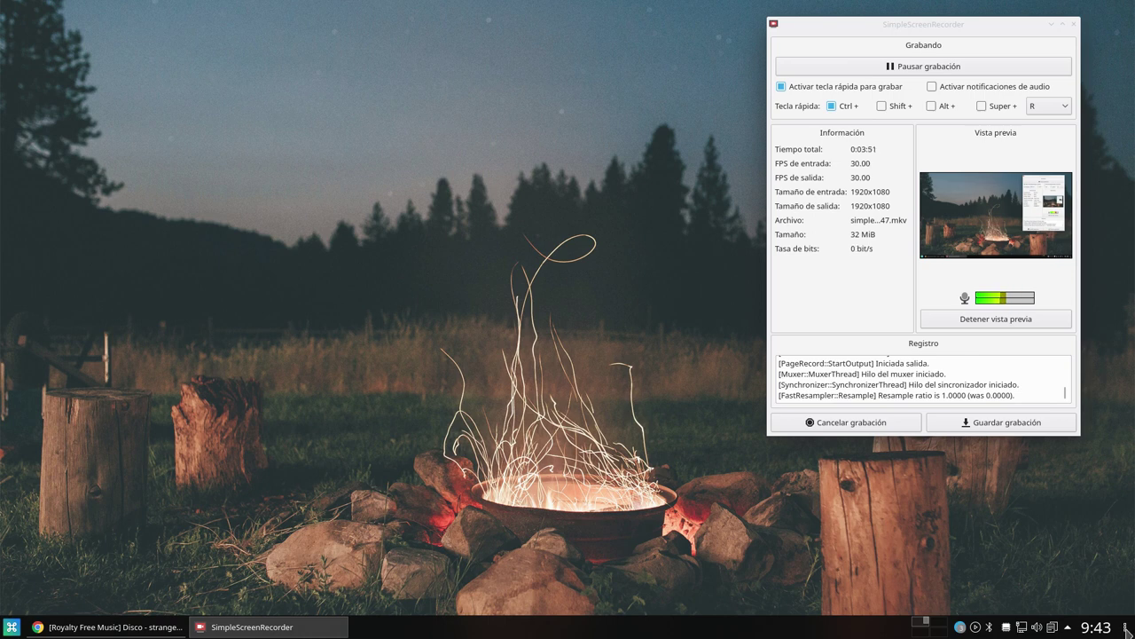
Replace the panel's task manager with the alternative "Gestor de tareas con solo iconos" and lock the widgets
left_click(1126, 628)
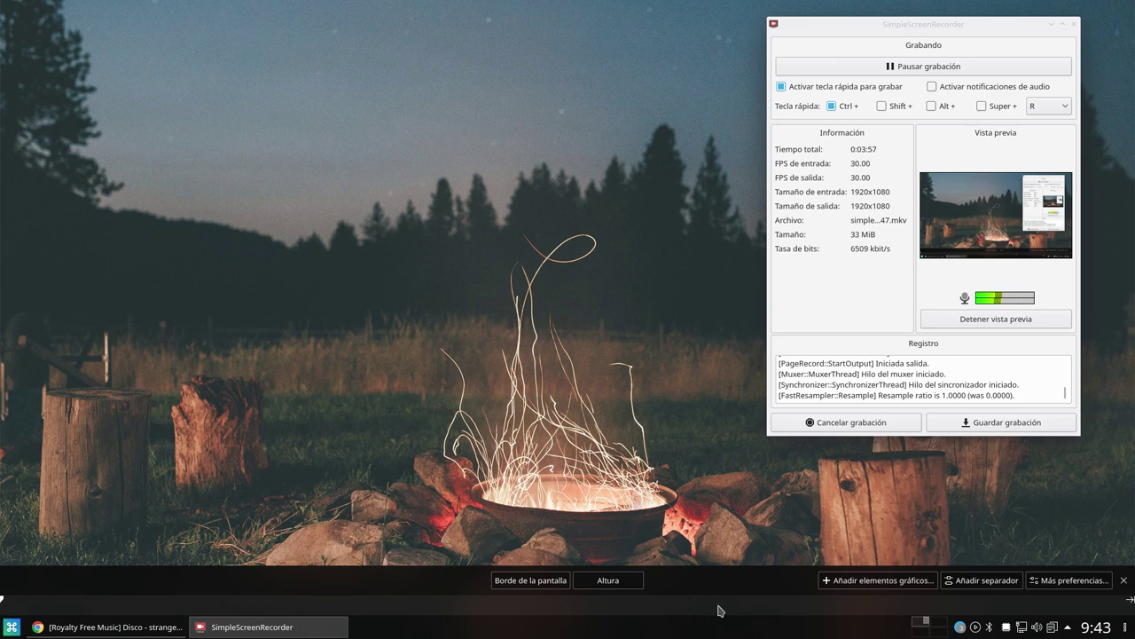
mouse_move(466, 621)
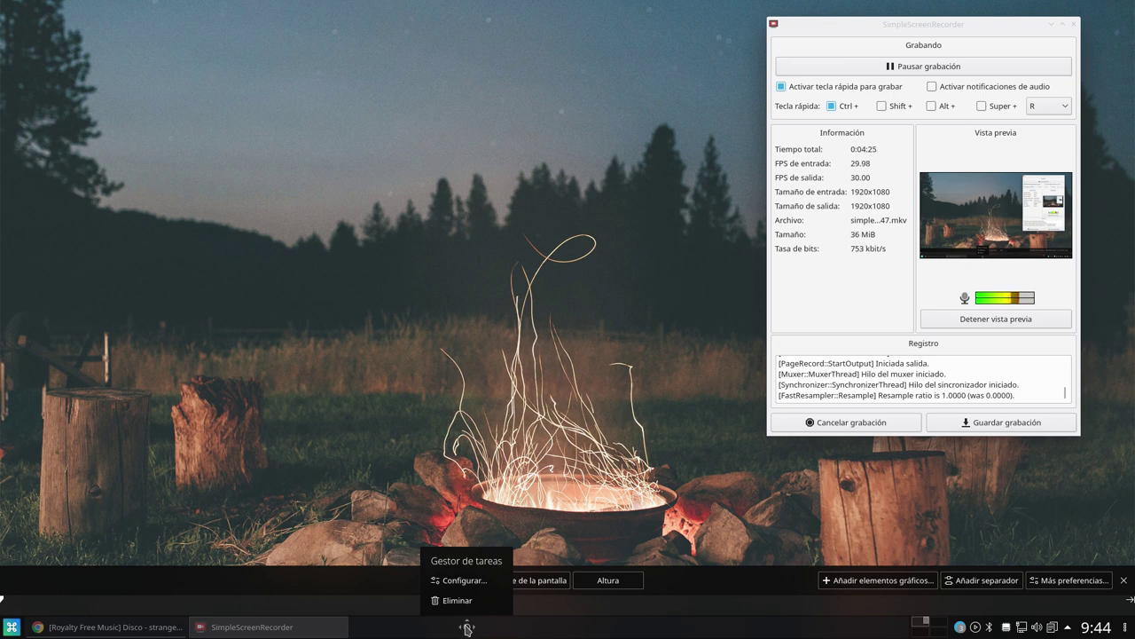
right_click(467, 621)
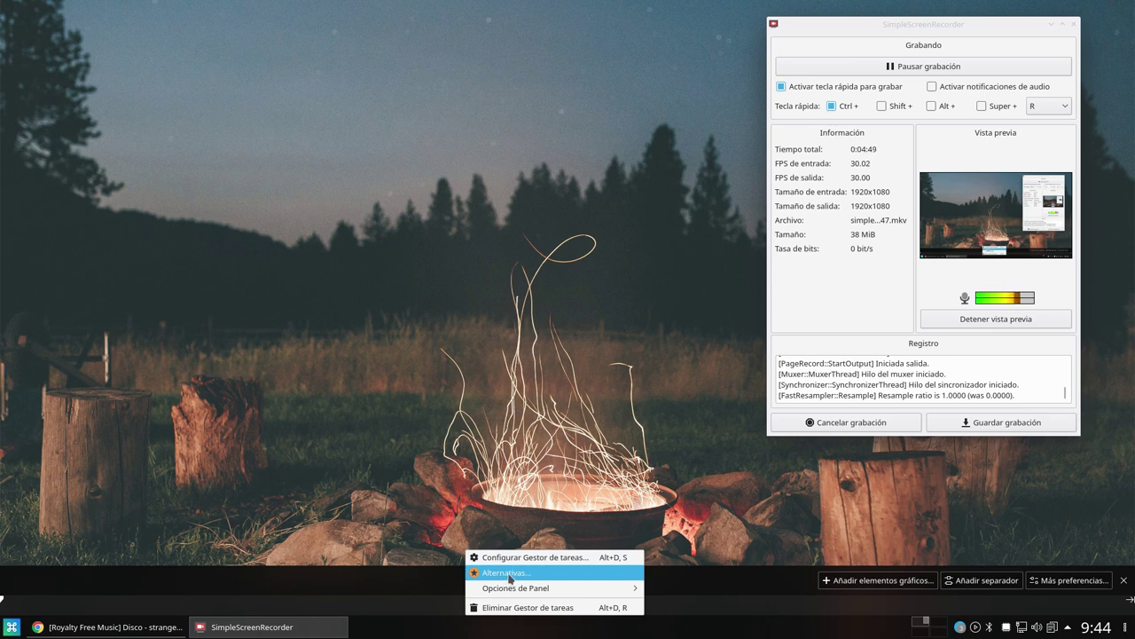
left_click(510, 574)
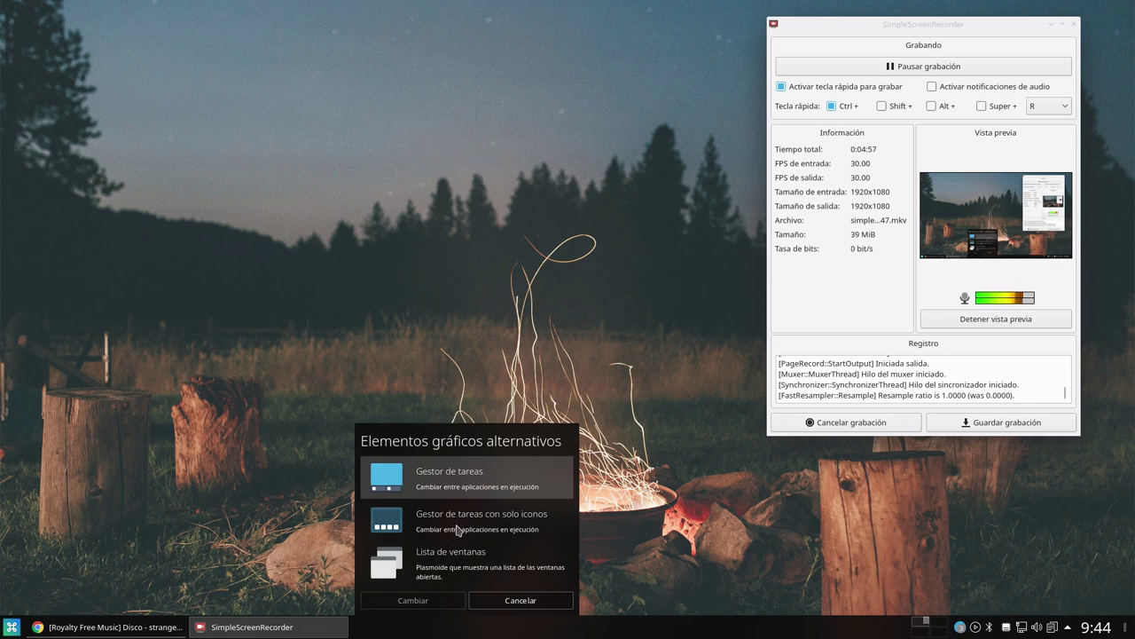
left_click(417, 531)
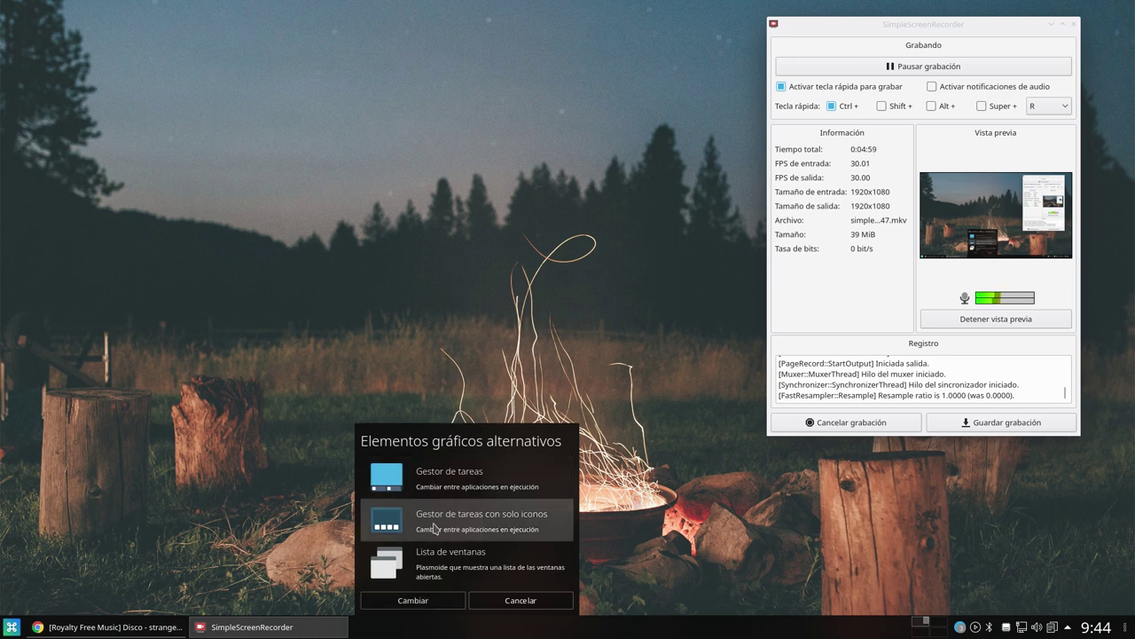
left_click(423, 601)
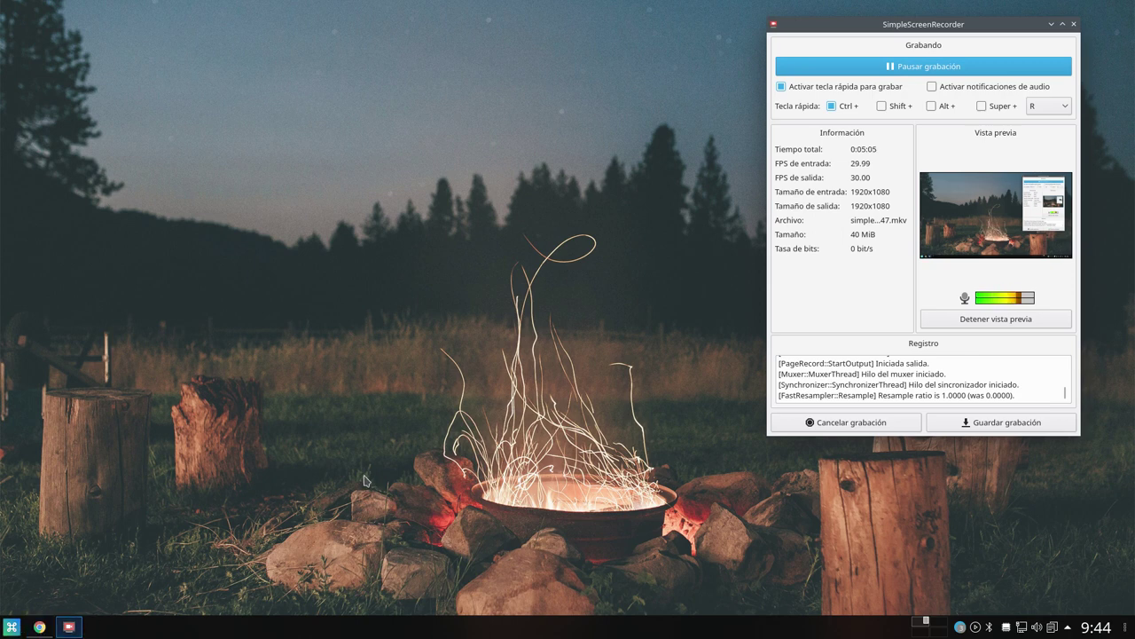
right_click(370, 101)
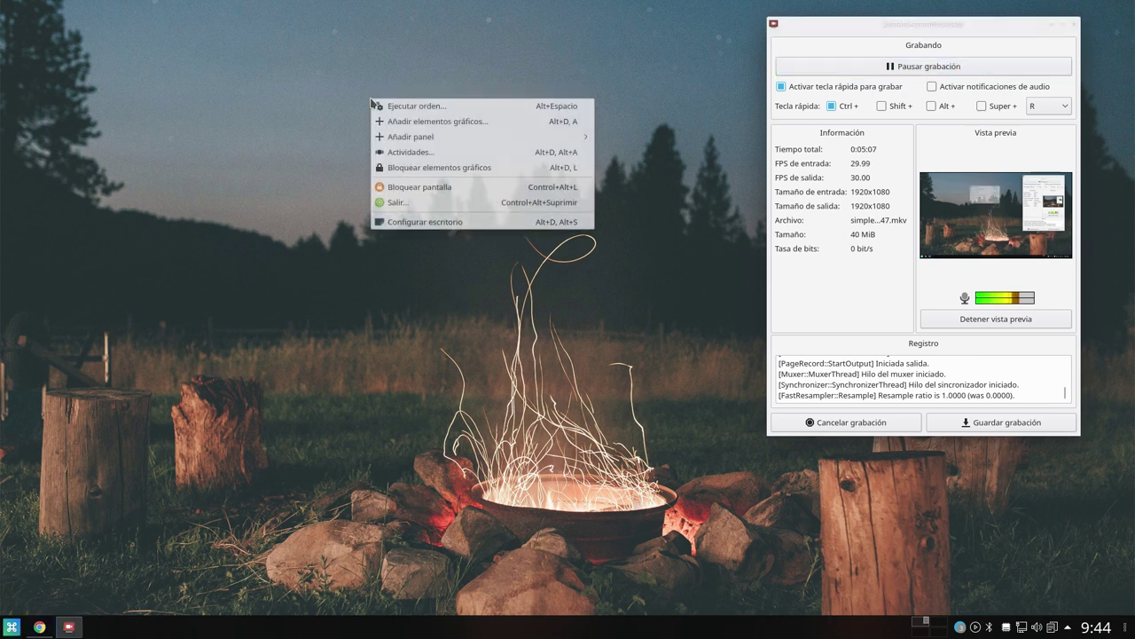
left_click(413, 175)
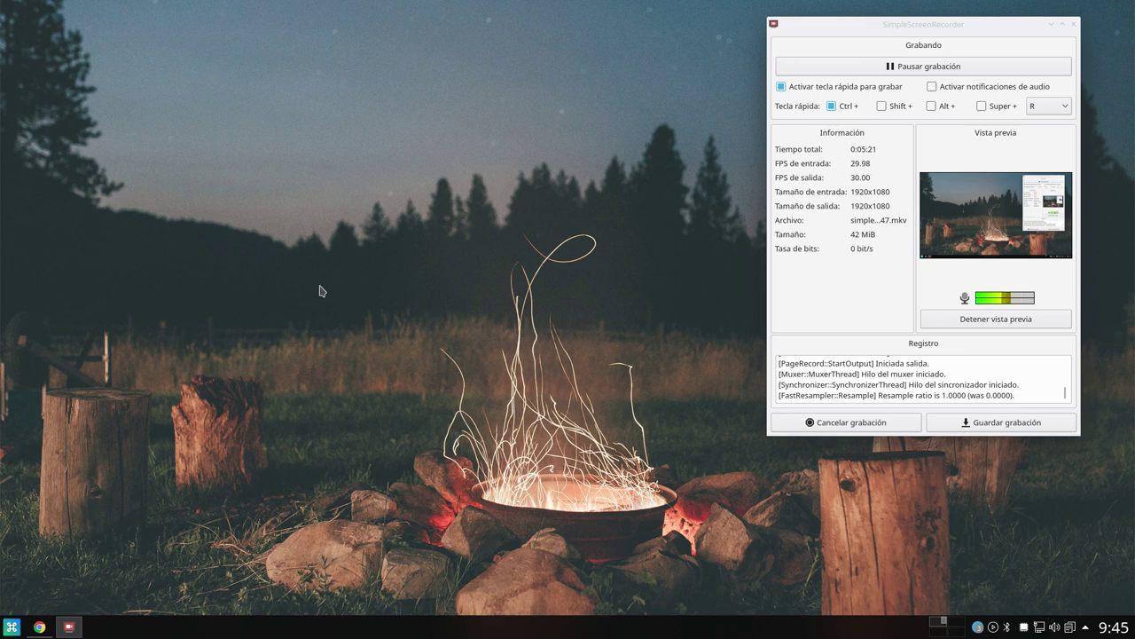
Unlock the widgets and browse the widgets that can be added to the panel, without adding any
right_click(347, 251)
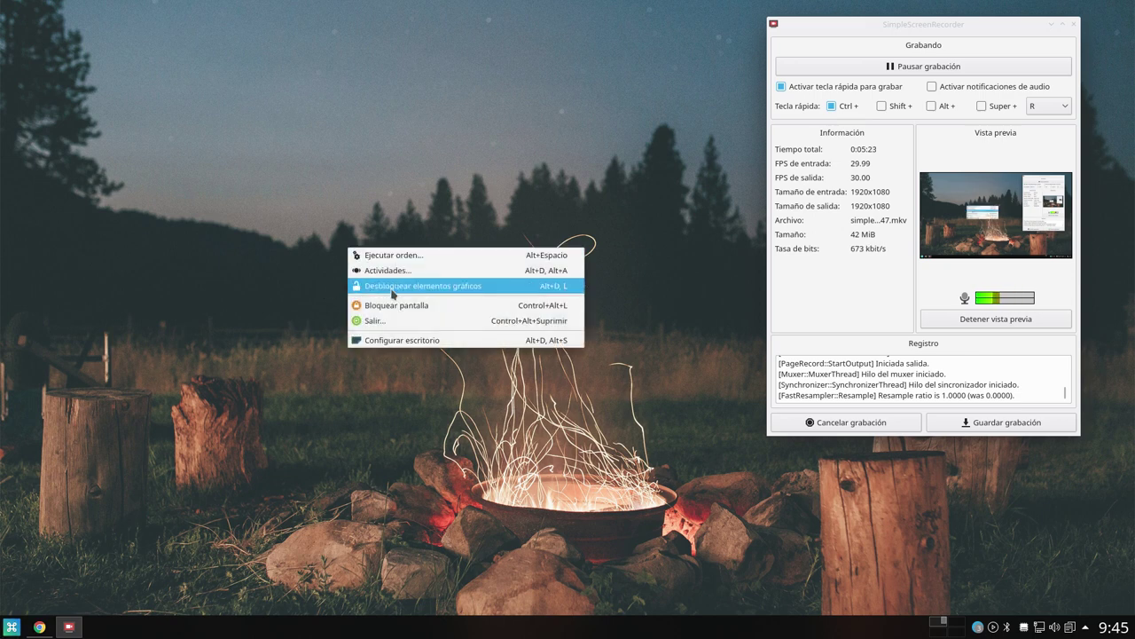
left_click(403, 287)
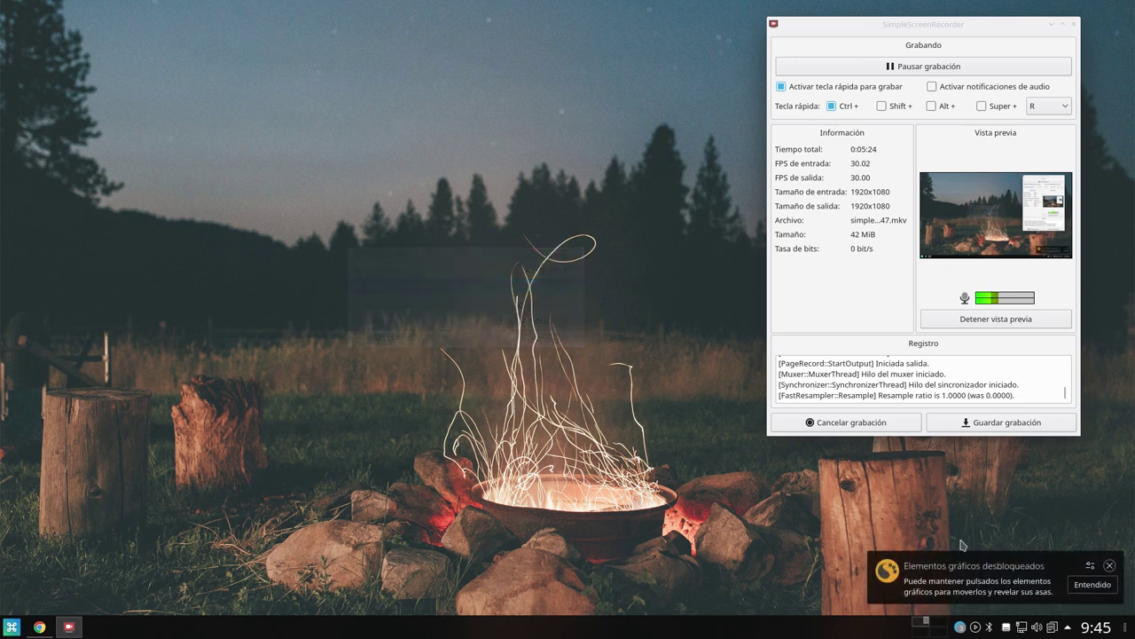
left_click(1128, 628)
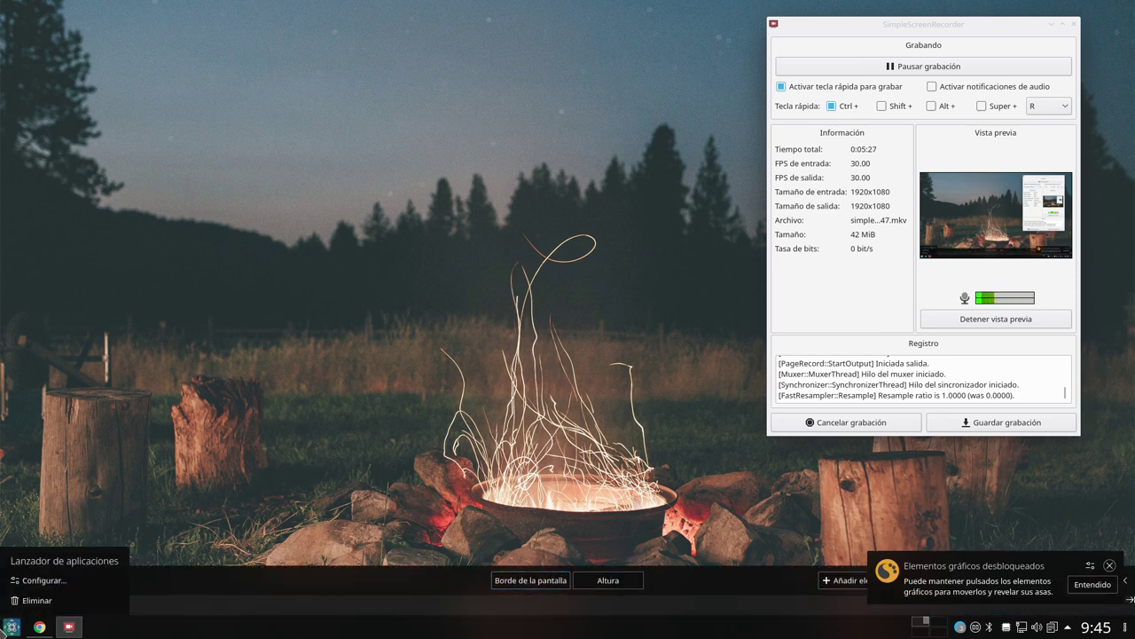
left_click(834, 580)
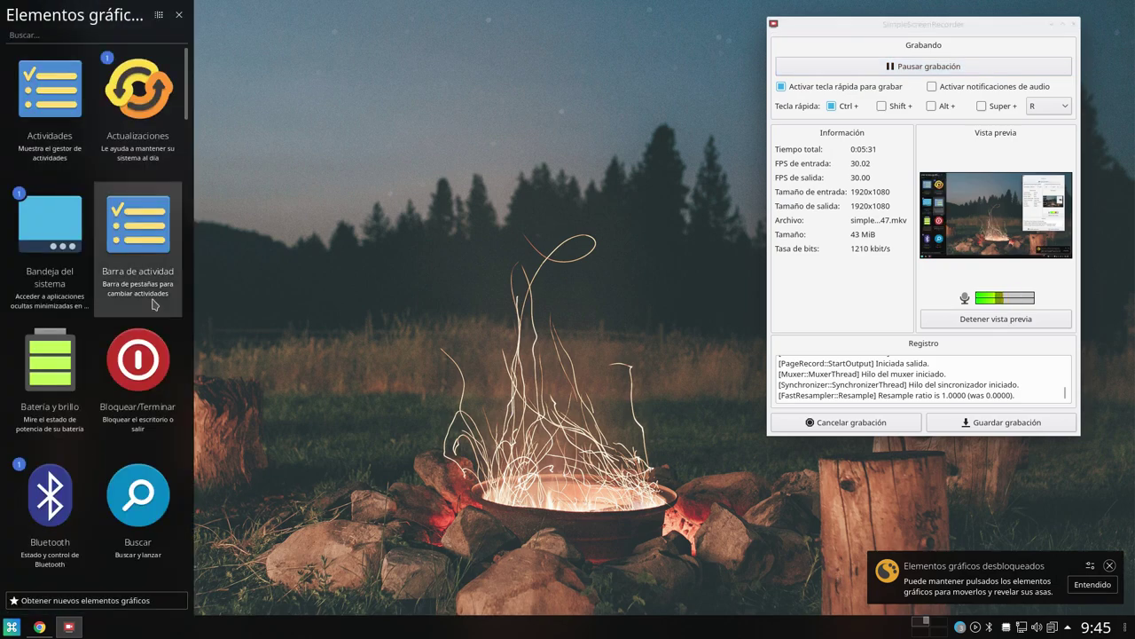
scroll(120, 288, "down", 5)
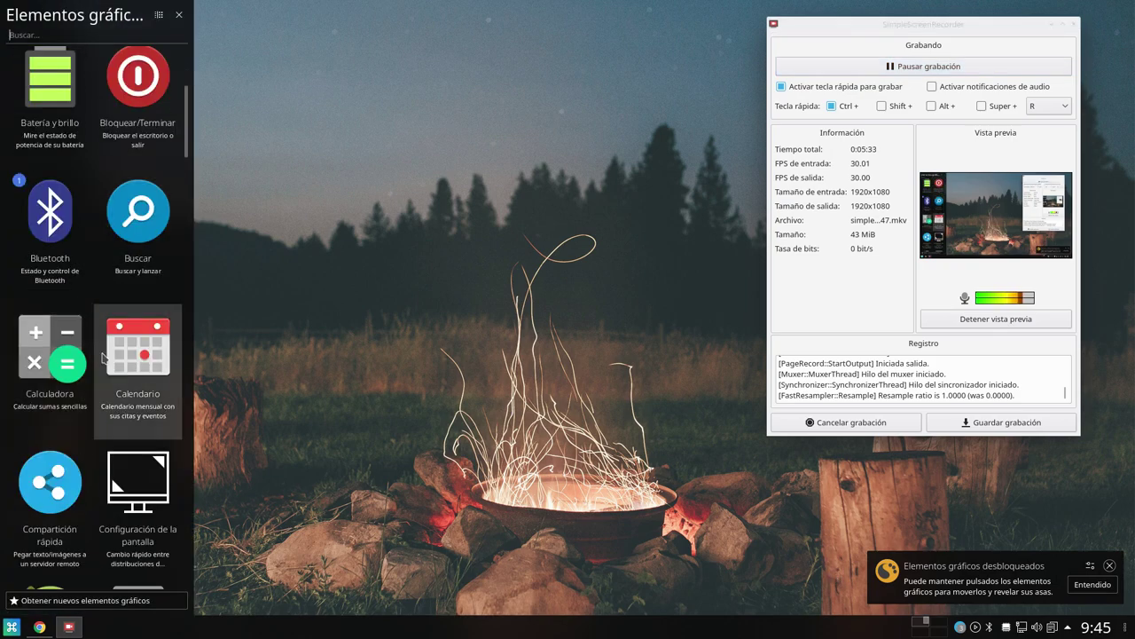
scroll(133, 372, "down", 3)
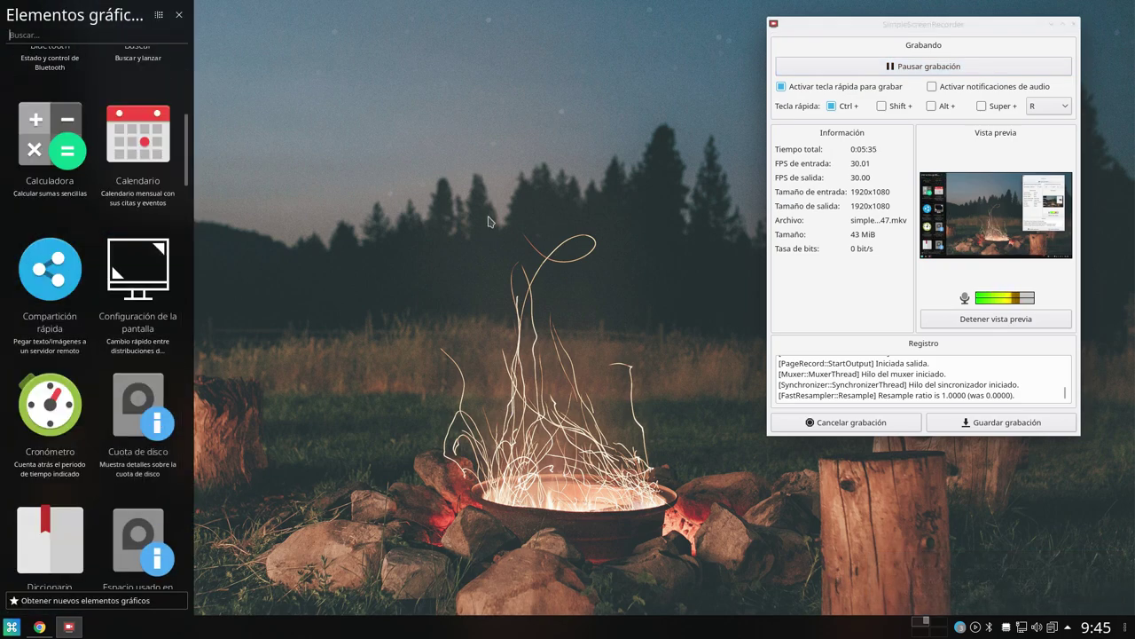
key("Escape")
Close the widget browser and lock the desktop widgets
right_click(412, 192)
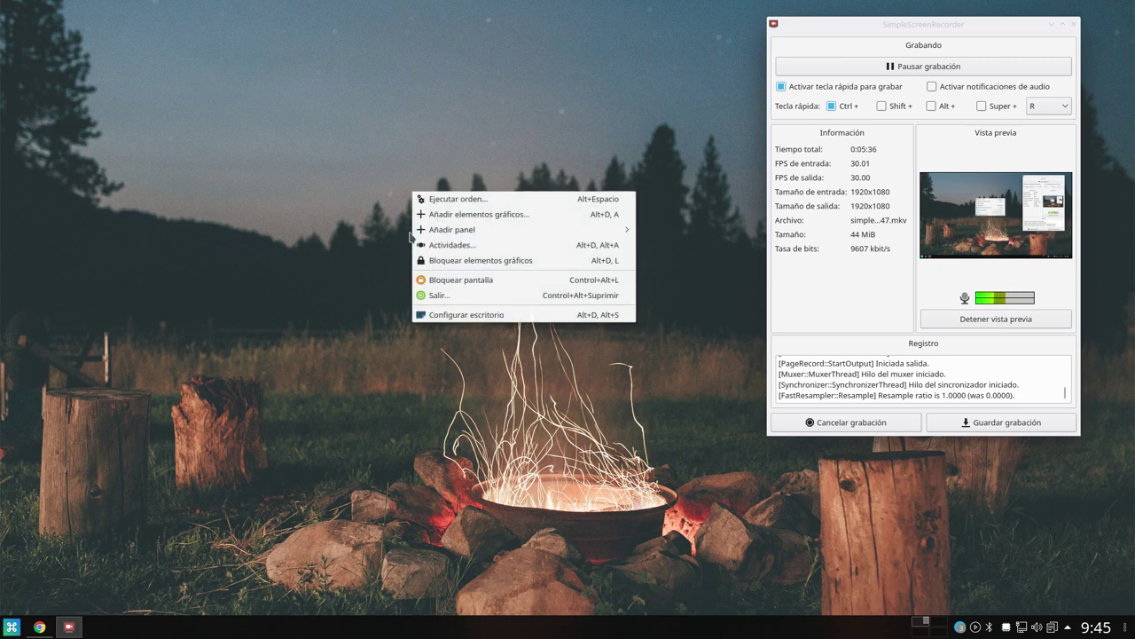
left_click(450, 261)
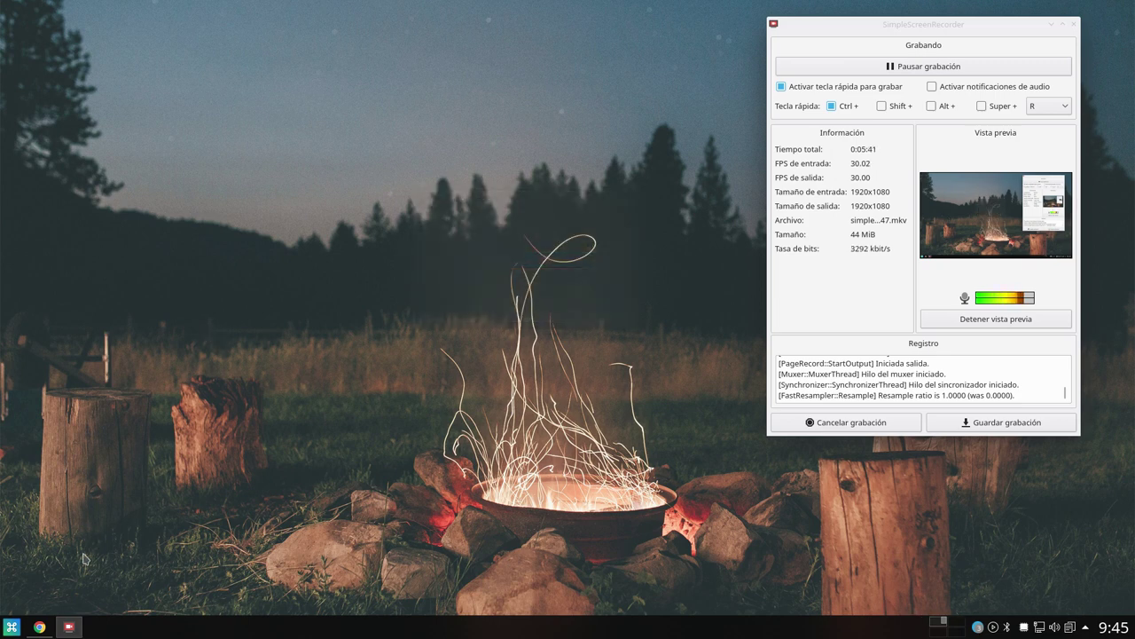
Bring up the Google Chrome window from its panel icon and minimize it to show the desktop
left_click(39, 626)
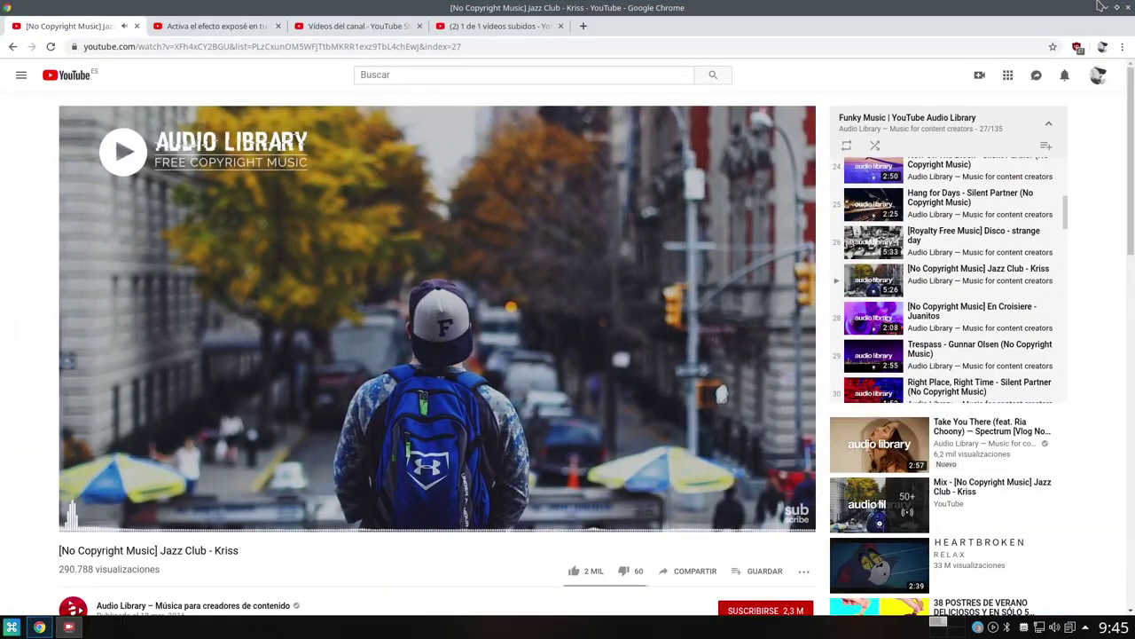
left_click(39, 626)
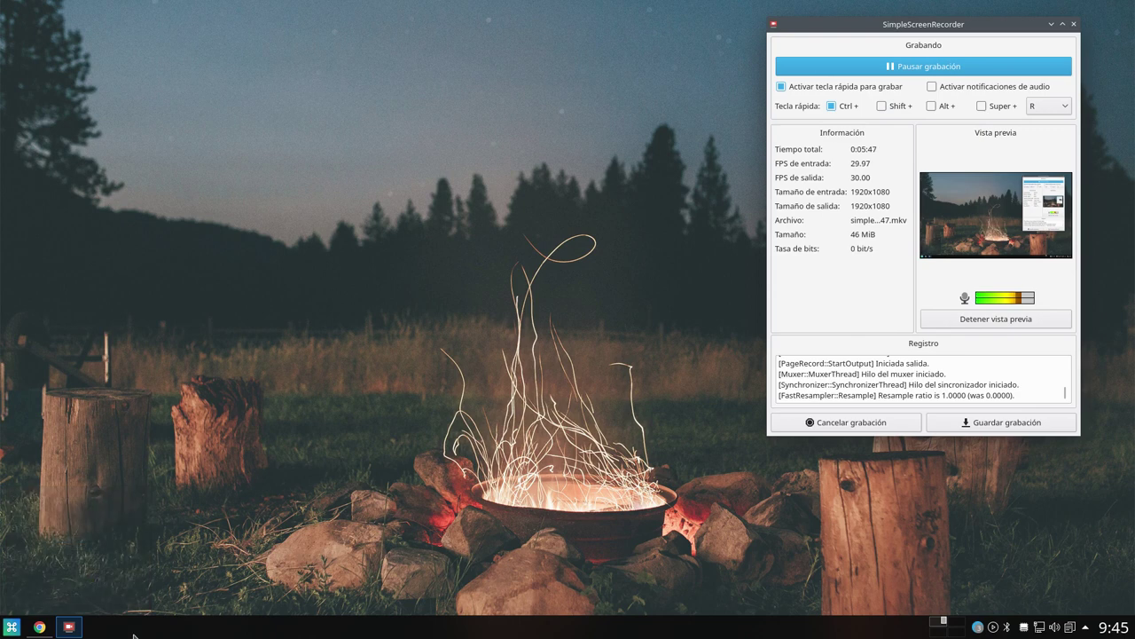
mouse_move(56, 631)
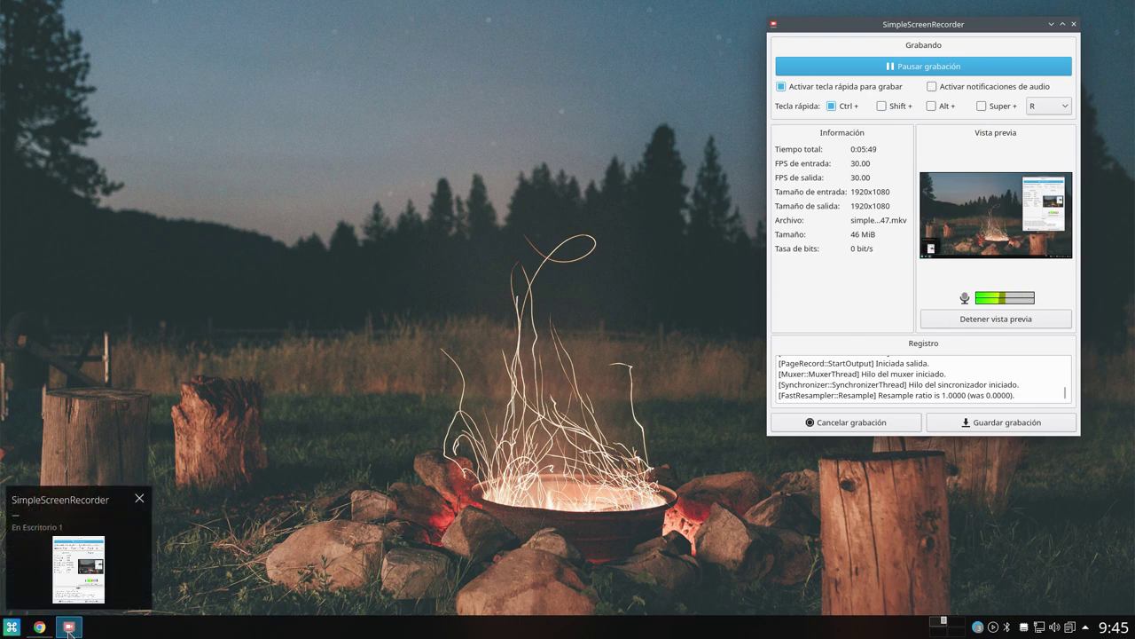
Launch the Dolphin file manager and the Kate text editor from the favorites, minimizing each window to the panel
left_click(12, 628)
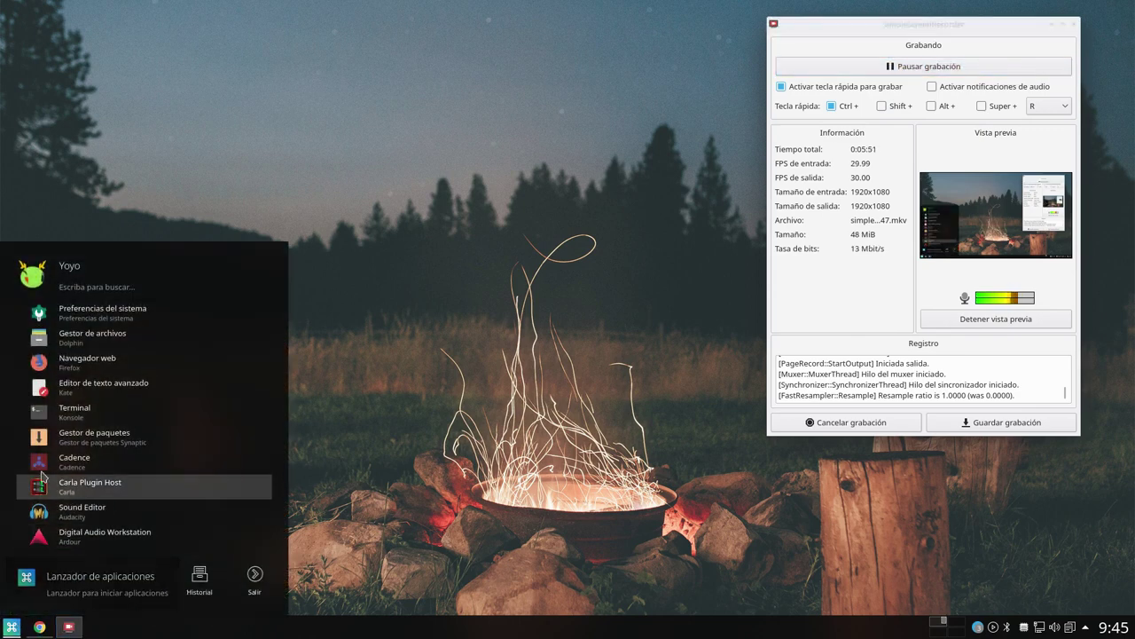
left_click(44, 341)
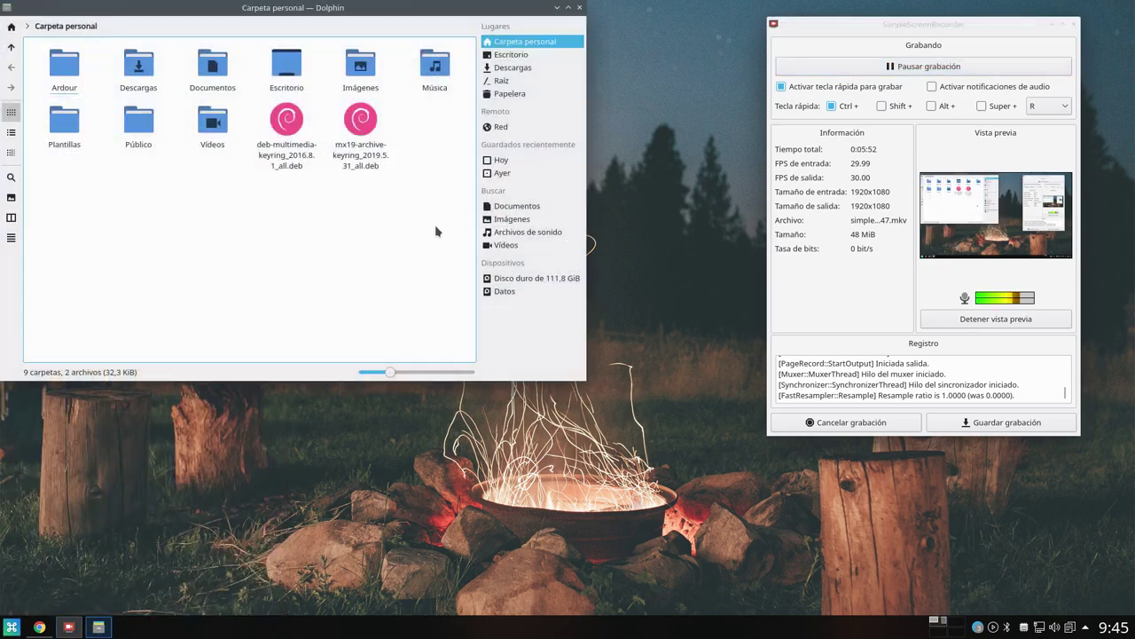
left_click(556, 8)
left_click(11, 621)
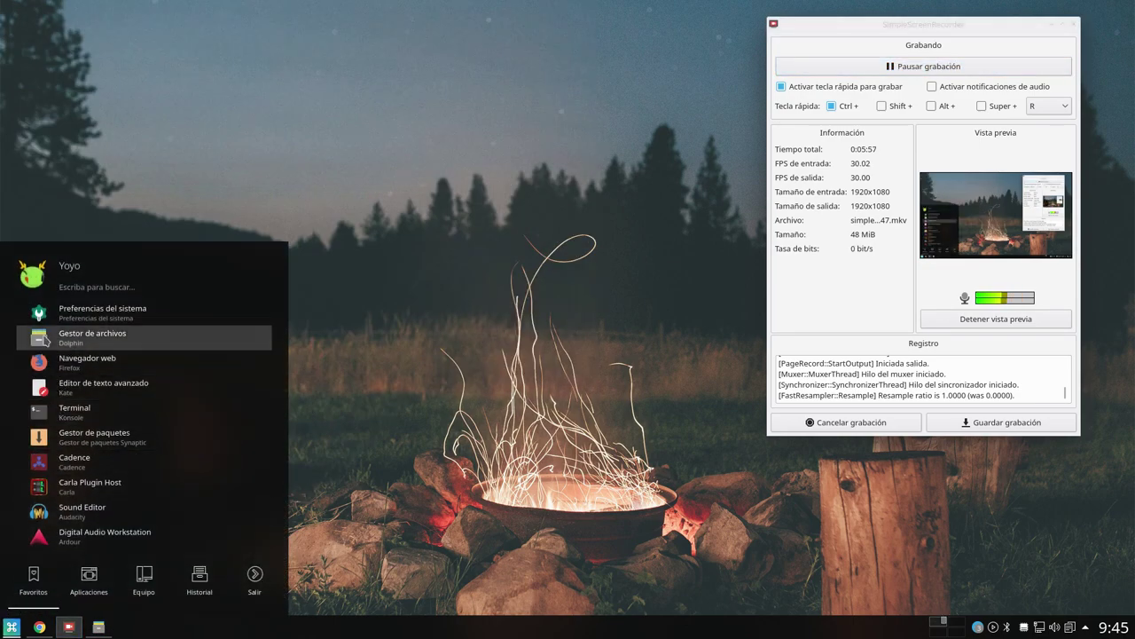
left_click(89, 385)
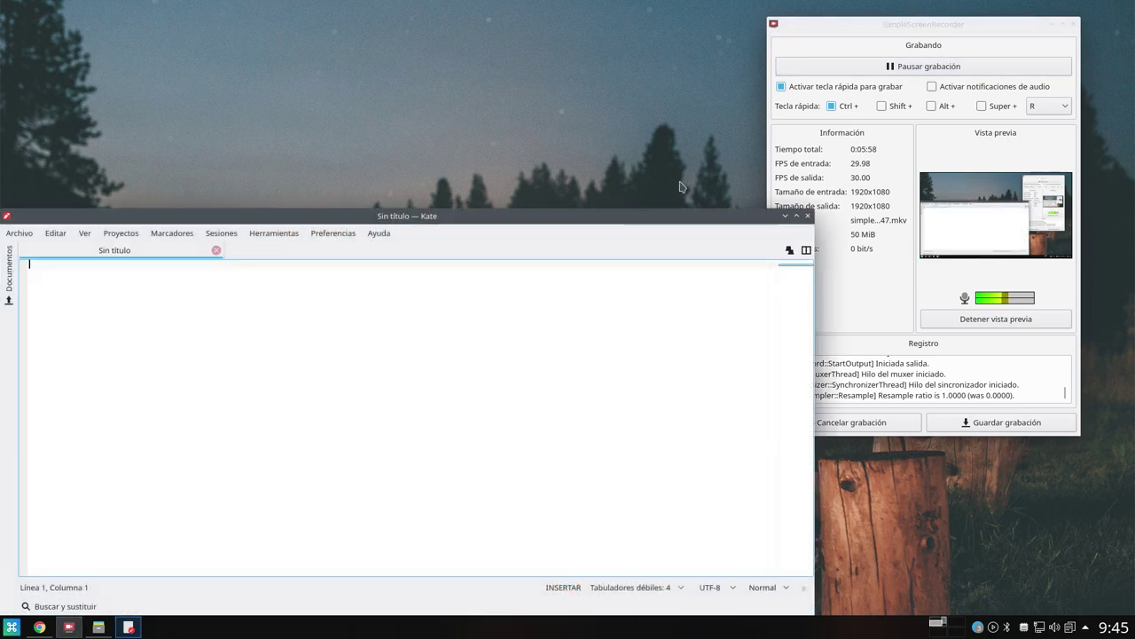
left_click(784, 215)
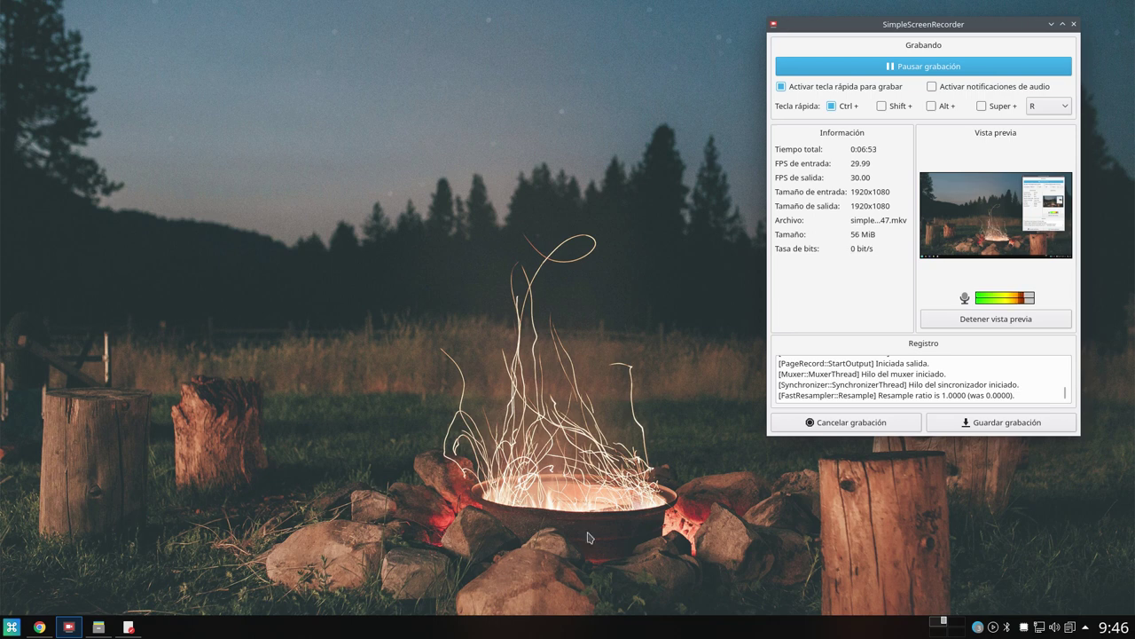
Move the SimpleScreenRecorder window slightly closer to the desktop's upper-right corner
left_click_drag(965, 27, 992, 21)
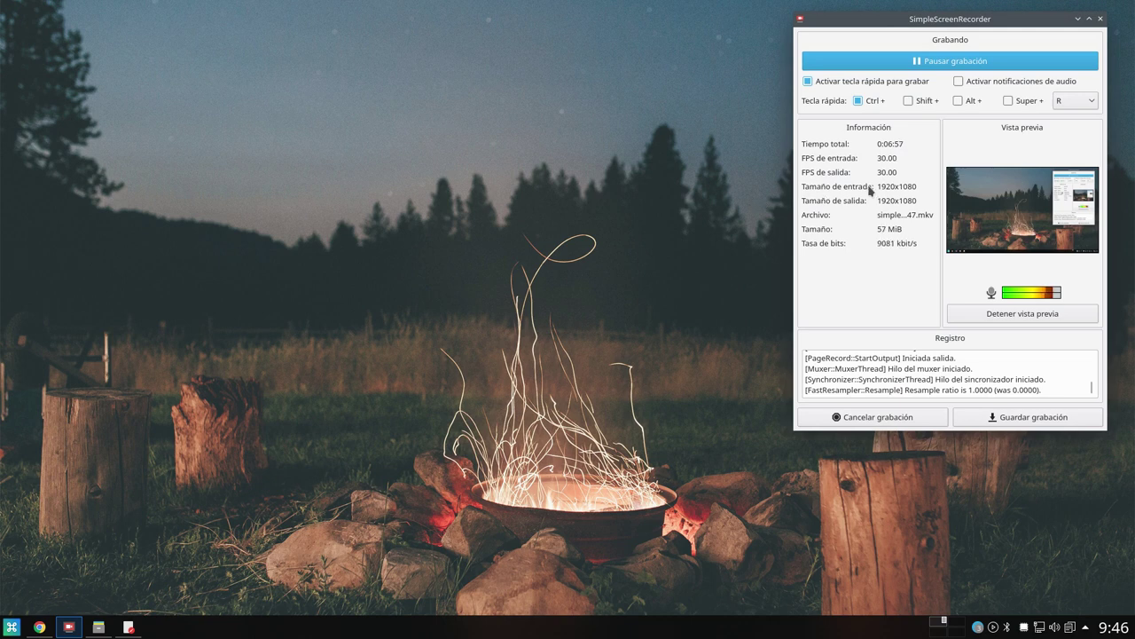